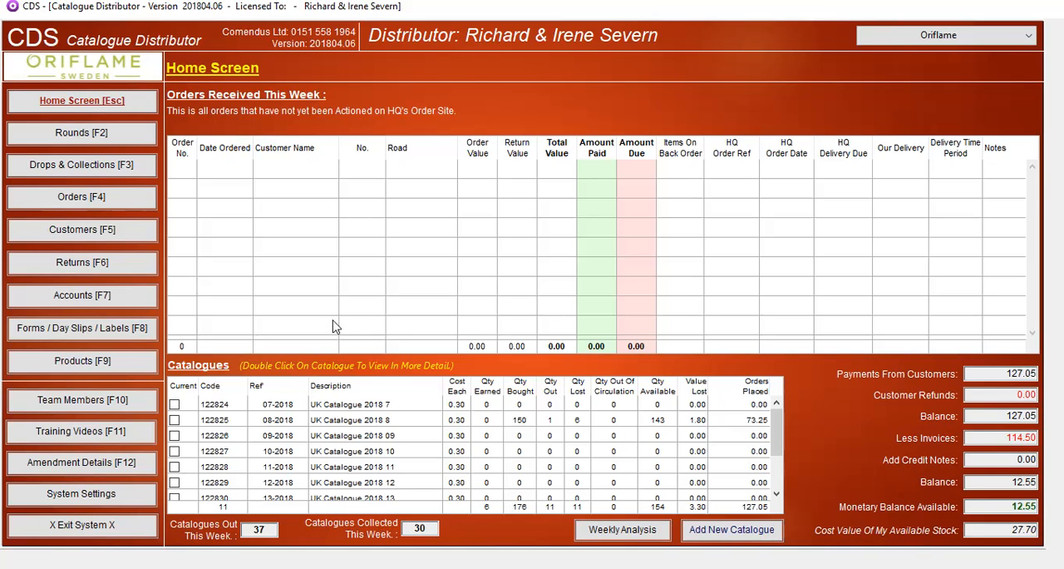
Open the accounts overview and switch the catalogue company to VivaMK
left_click(88, 298)
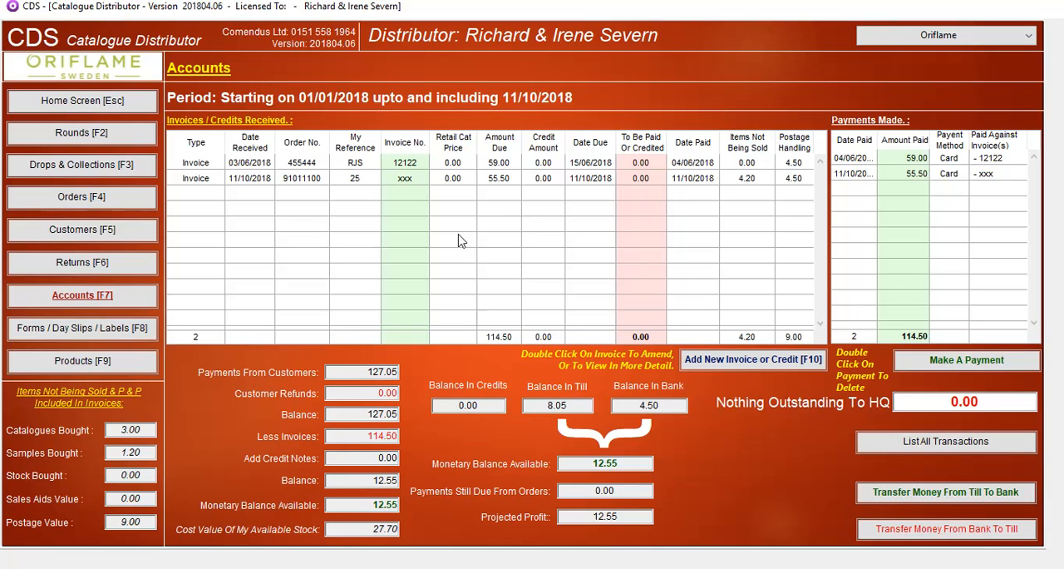
left_click(944, 37)
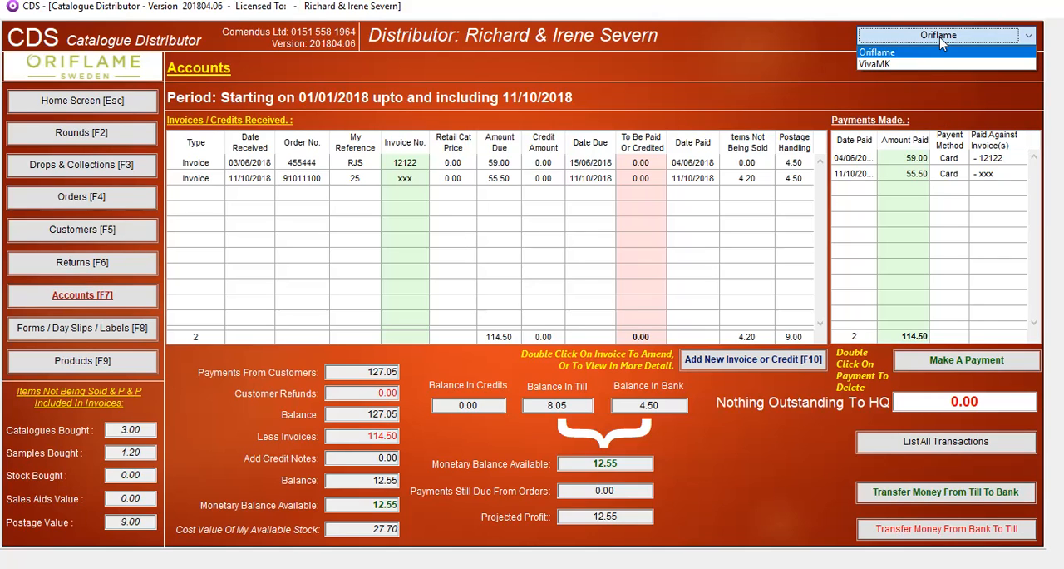
left_click(920, 64)
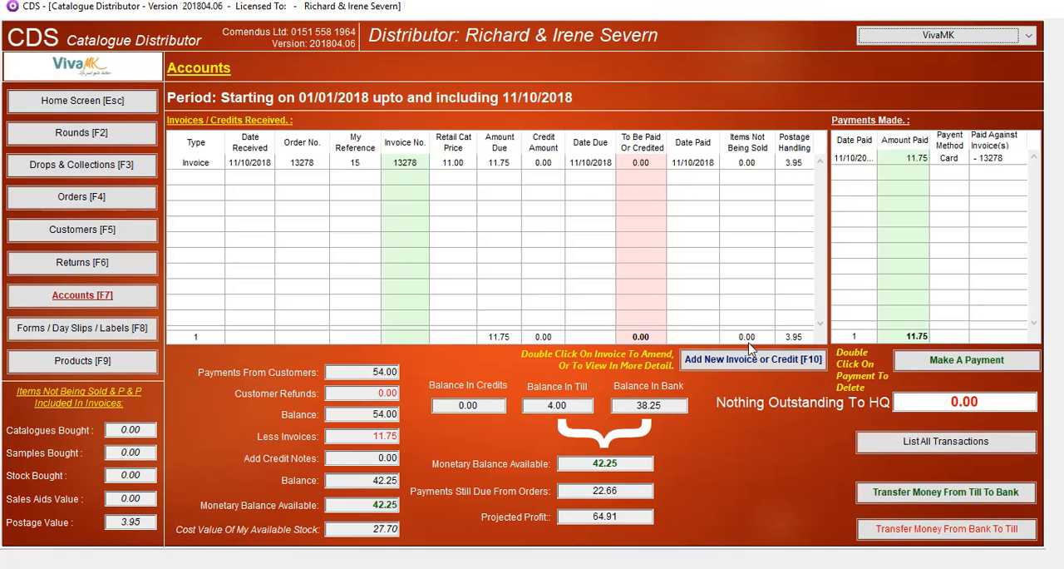
Start a new invoice/credit record numbered X4512 and set its type to Credit Advice
left_click(788, 364)
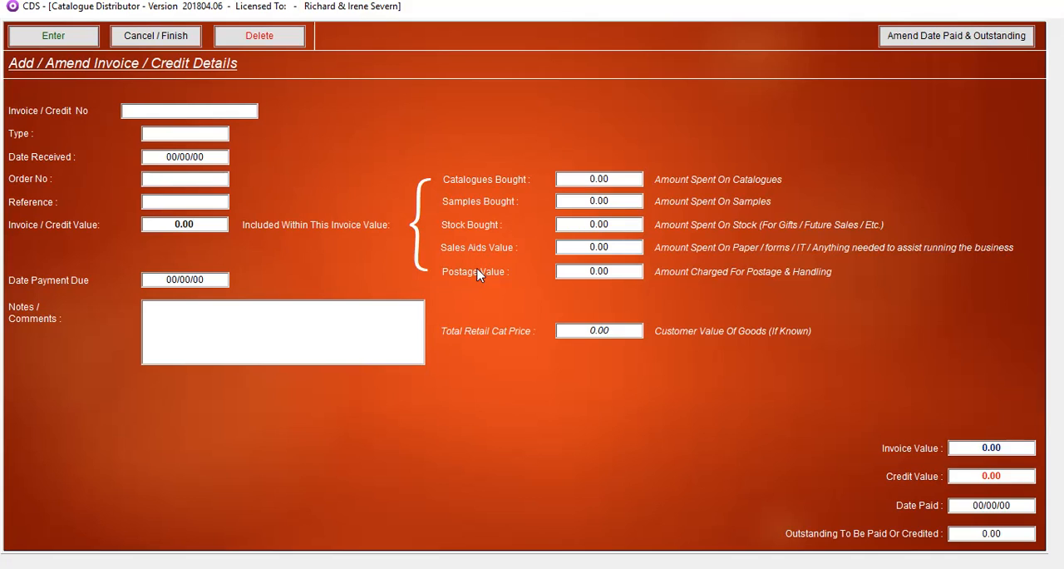
type("X4512")
key("Return")
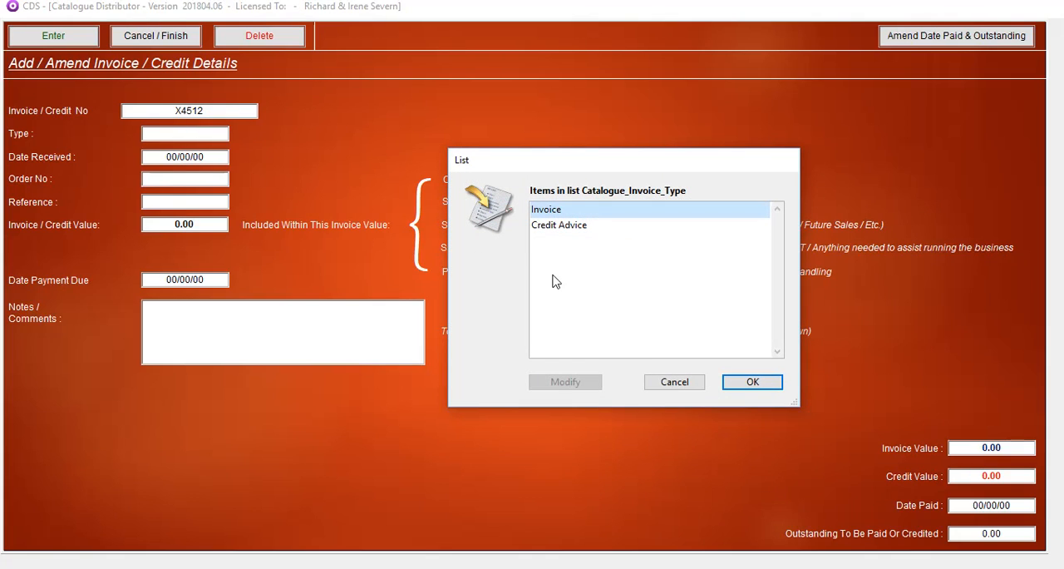
left_click(555, 226)
left_click(750, 382)
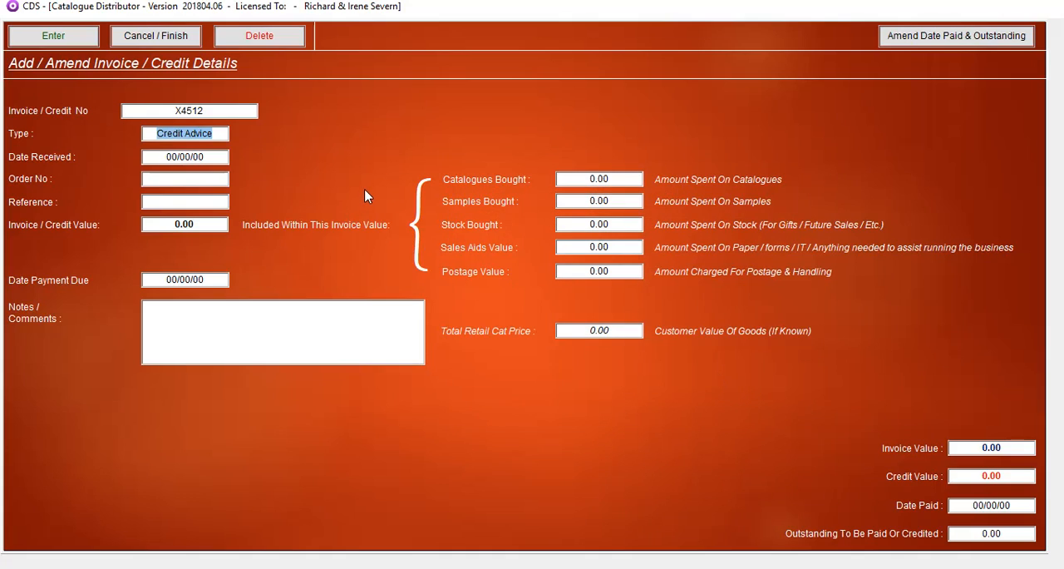
Set the credit's received date to 11/10/2018, enter its order number and set the reference to 15
key("Return")
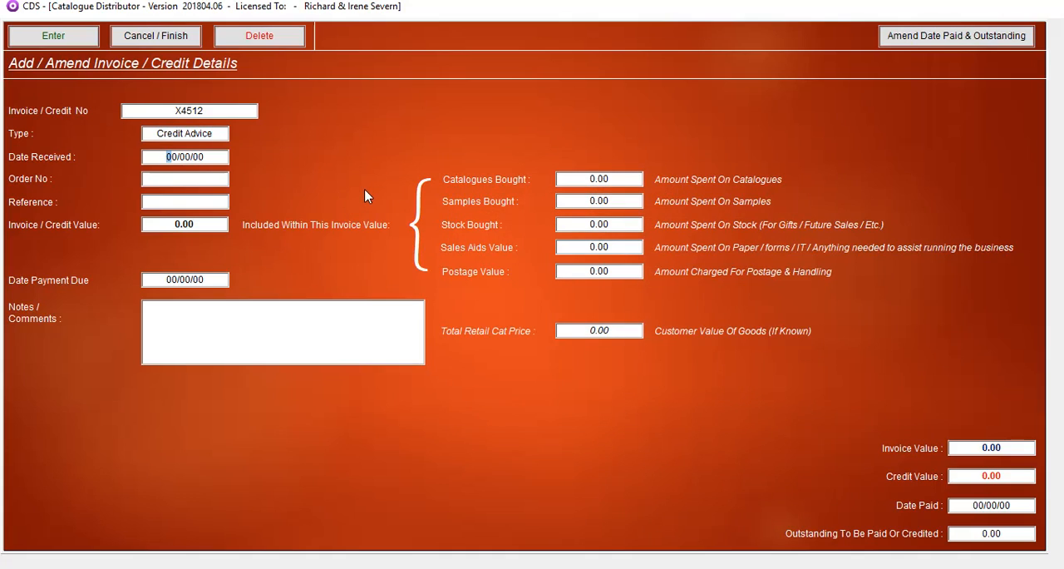
type("11/10/2018")
key("Return")
key("Return")
key("shift+Tab")
type("2751")
key("Tab")
type("15")
key("Tab")
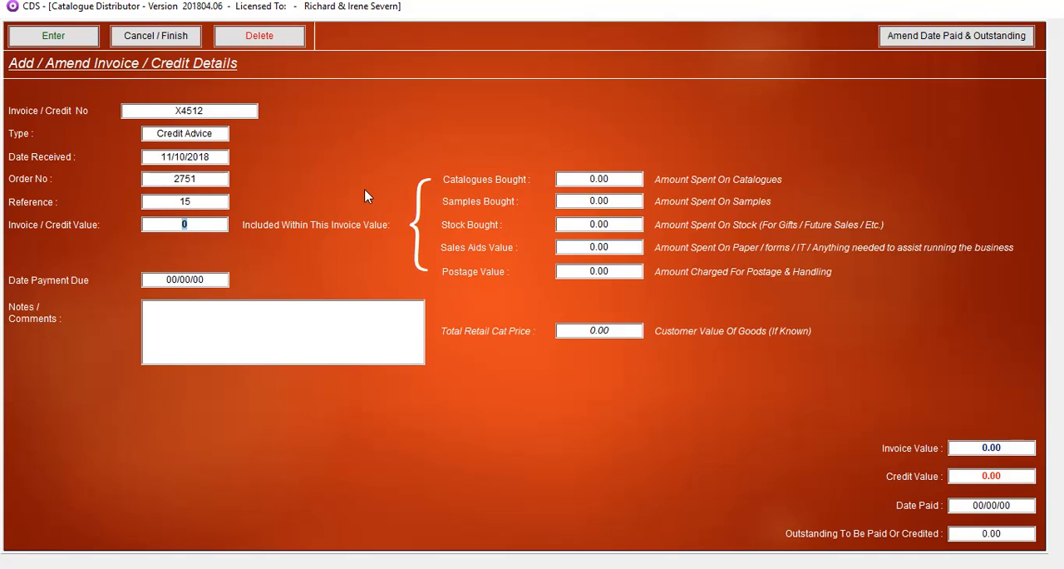
Set the credit value to 8.00 and save the credit advice
type("8")
key("Tab")
key("Tab")
key("Tab")
key("Tab")
left_click(67, 38)
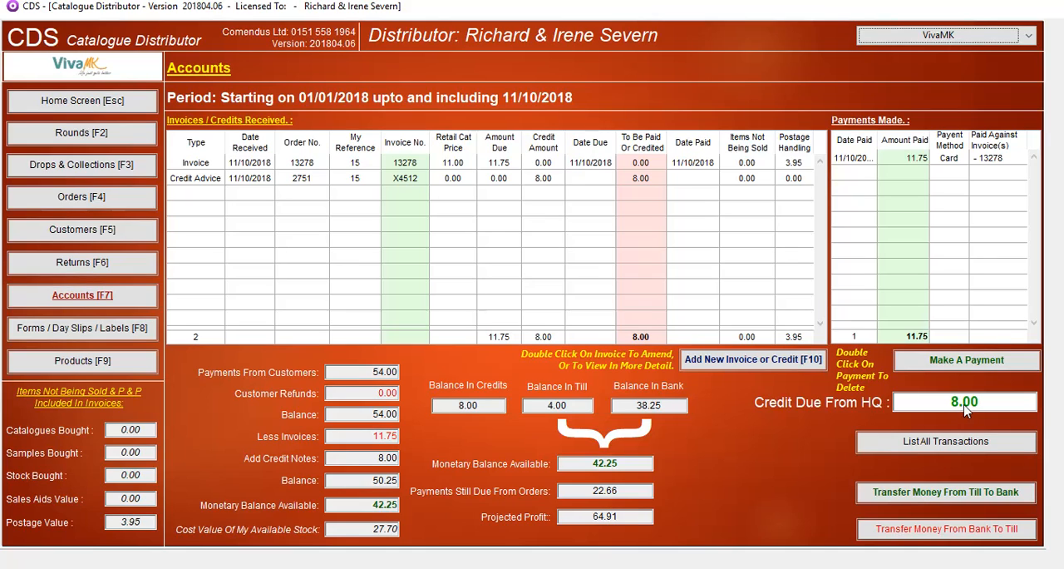
Start another invoice/credit record numbered xxx and set its type to Invoice
left_click(751, 363)
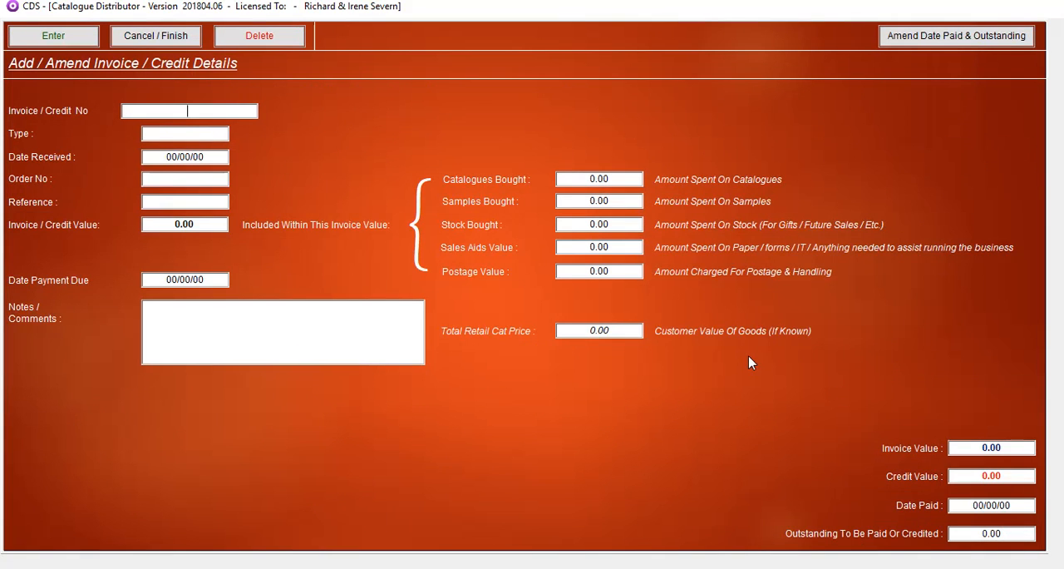
type("xxx")
key("Return")
Set the invoice's received date to 11/10/2018, enter its order number and set the reference to 17
key("Return")
key("Return")
type("11/")
type("10/2018")
key("Return")
type("456546")
key("Return")
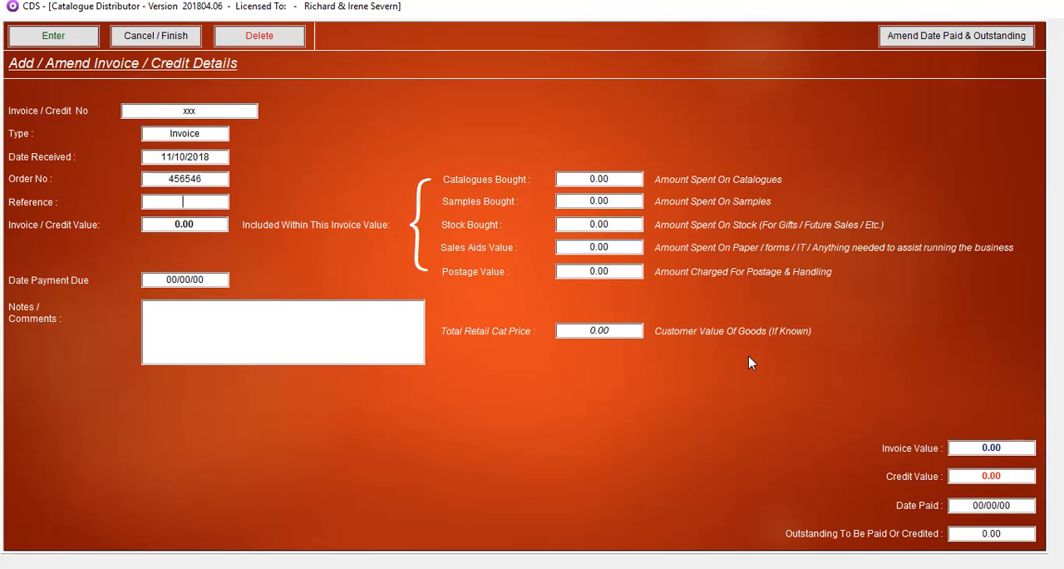
type("17")
key("Return")
Set the invoice value to 50.50 and the included postage value to 4.50
type("50.5")
key("Tab")
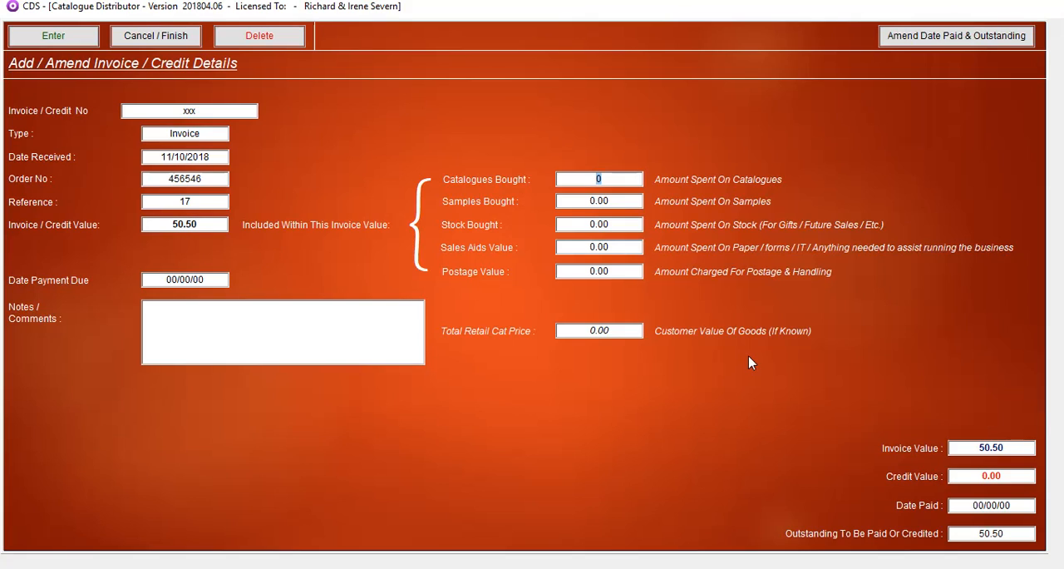
key("Tab")
key("Tab")
key("Tab")
key("Tab")
type("4.5")
key("Return")
Set the payment due date to 11/10/2018 and the total retail catalogue price to 75, and save the invoice
type("11/10")
key("Return")
left_click(593, 331)
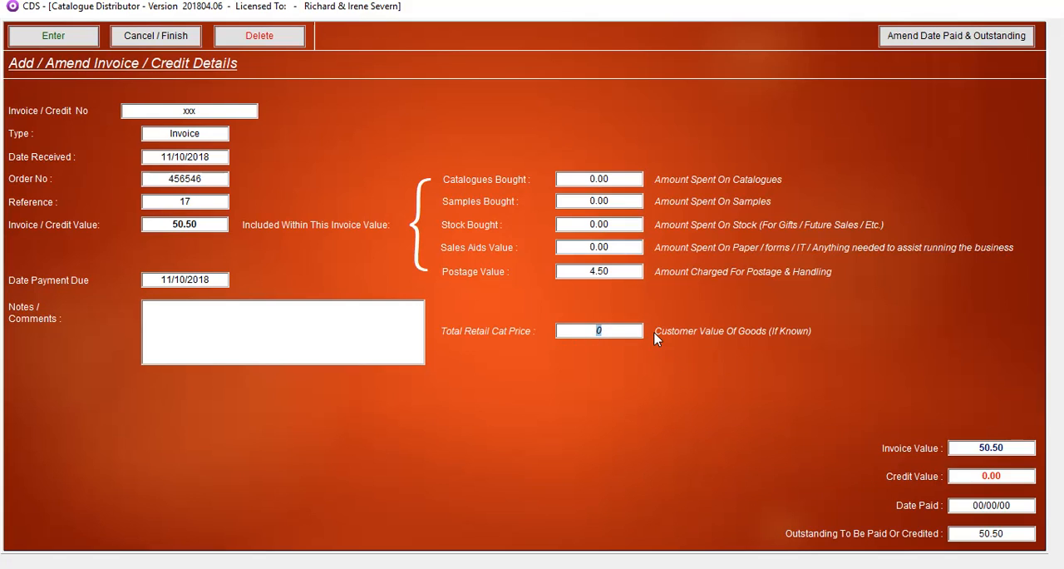
type("75")
key("Return")
left_click(53, 36)
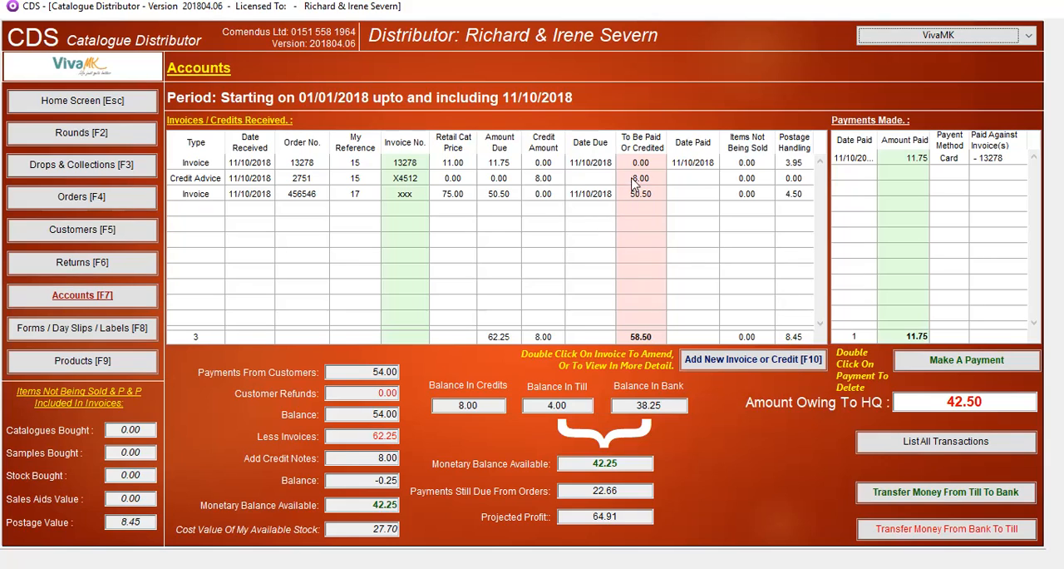
Start a payment to HQ of 42.50 dated 11/10/2018 with Card as the payment method
left_click(953, 368)
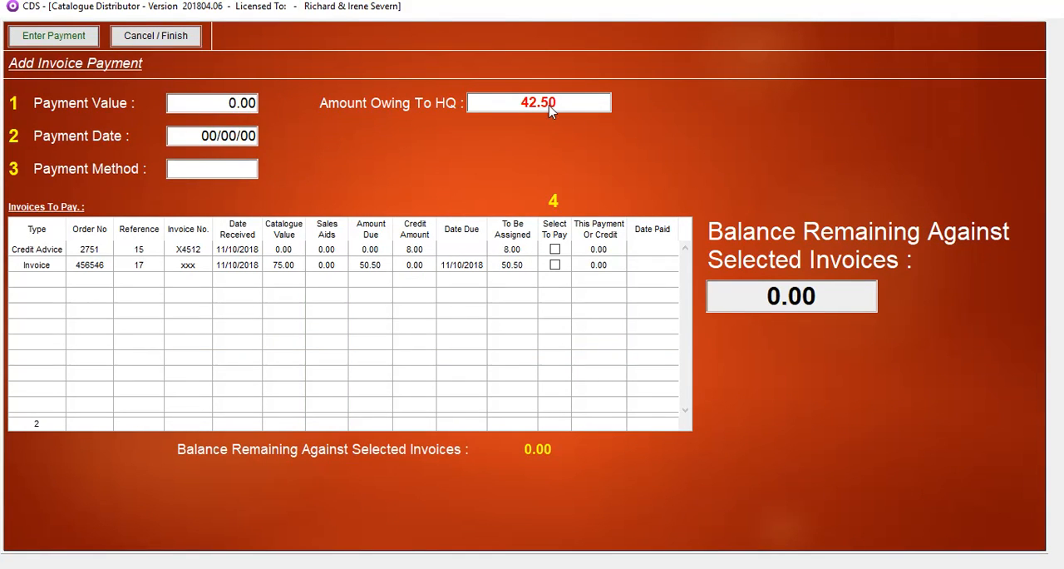
left_click(181, 105)
type("42.50")
key("Tab")
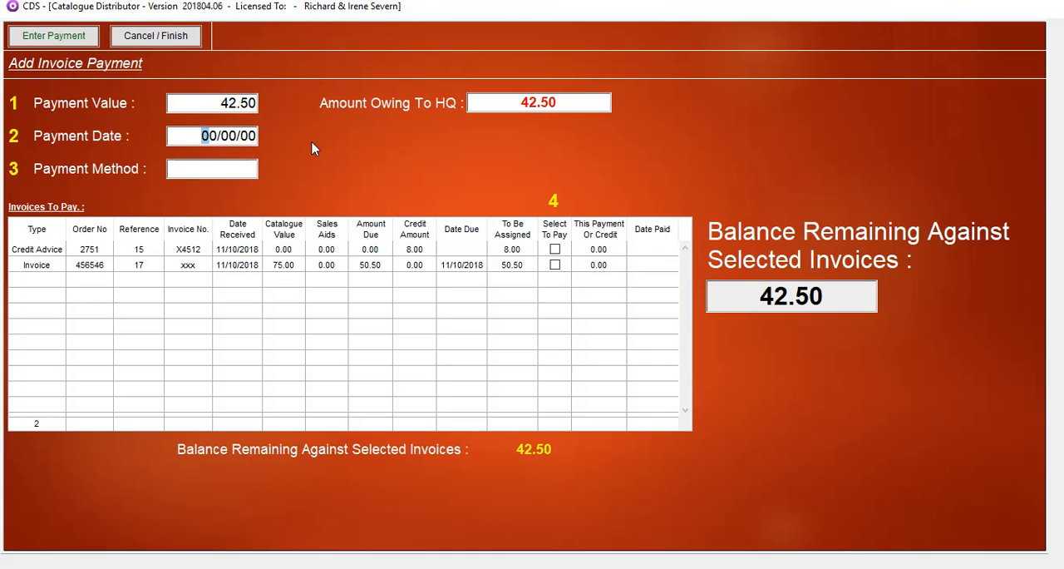
type("111018")
key("Tab")
type("Card")
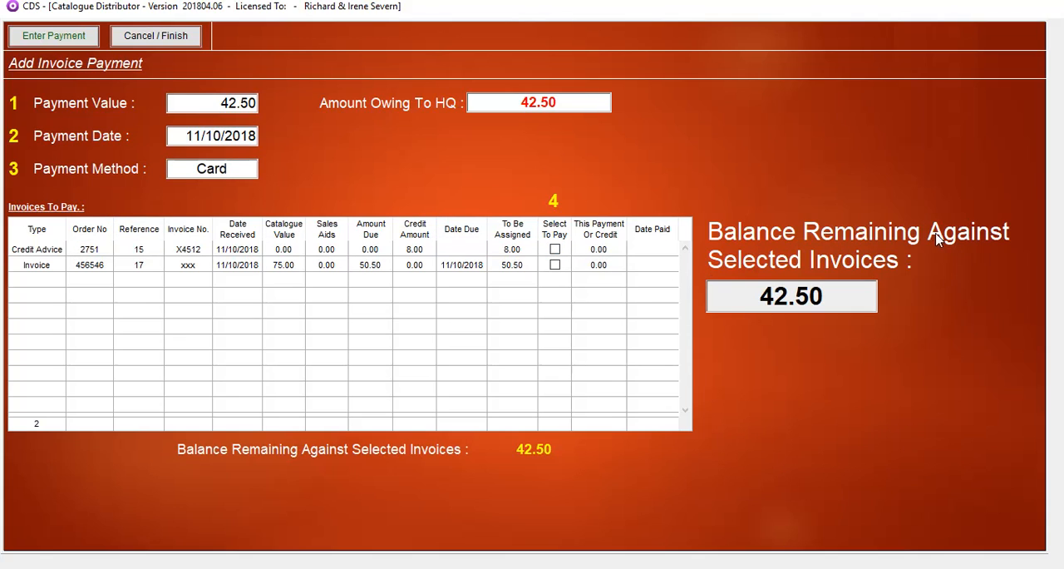
Assign the payment to both credit advice X4512 and invoice xxx, and process them as paid and received
left_click(556, 249)
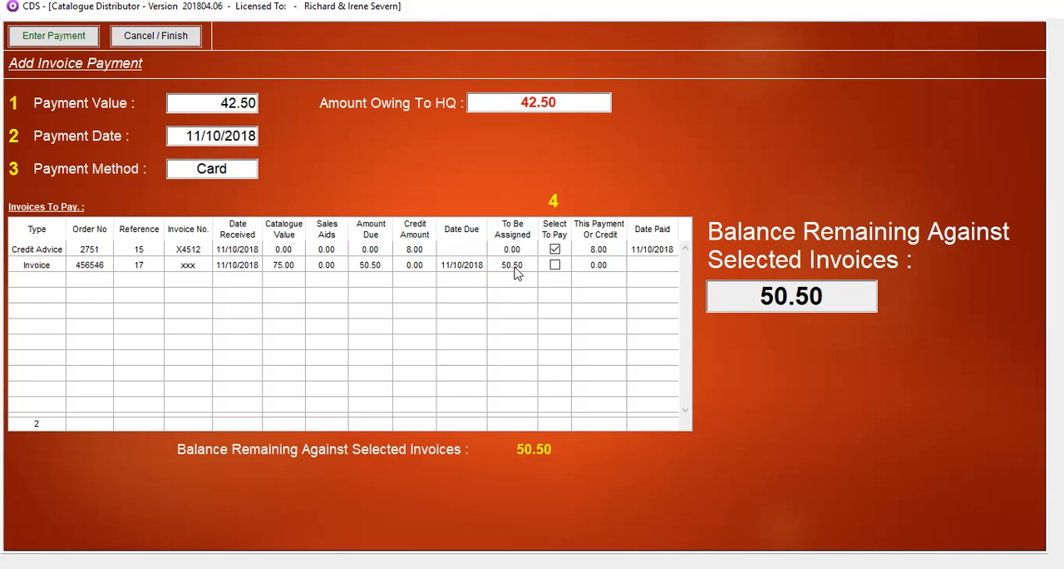
left_click(556, 266)
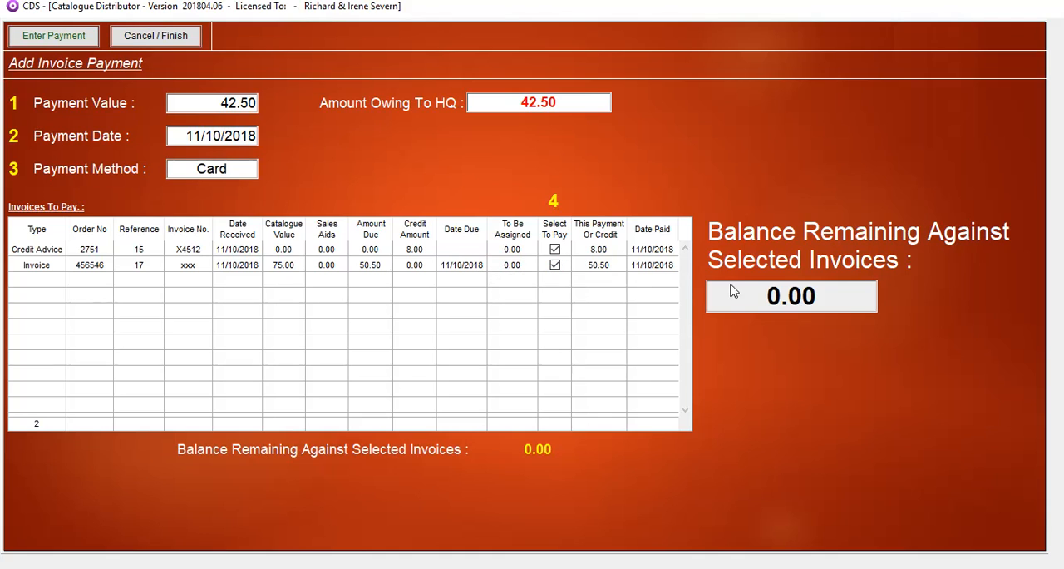
left_click(47, 36)
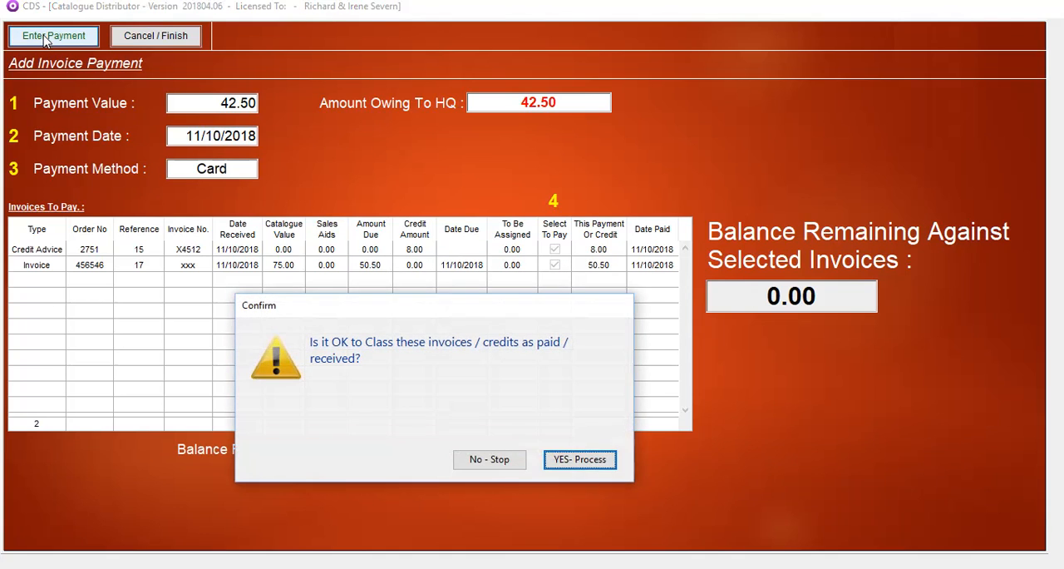
left_click(579, 460)
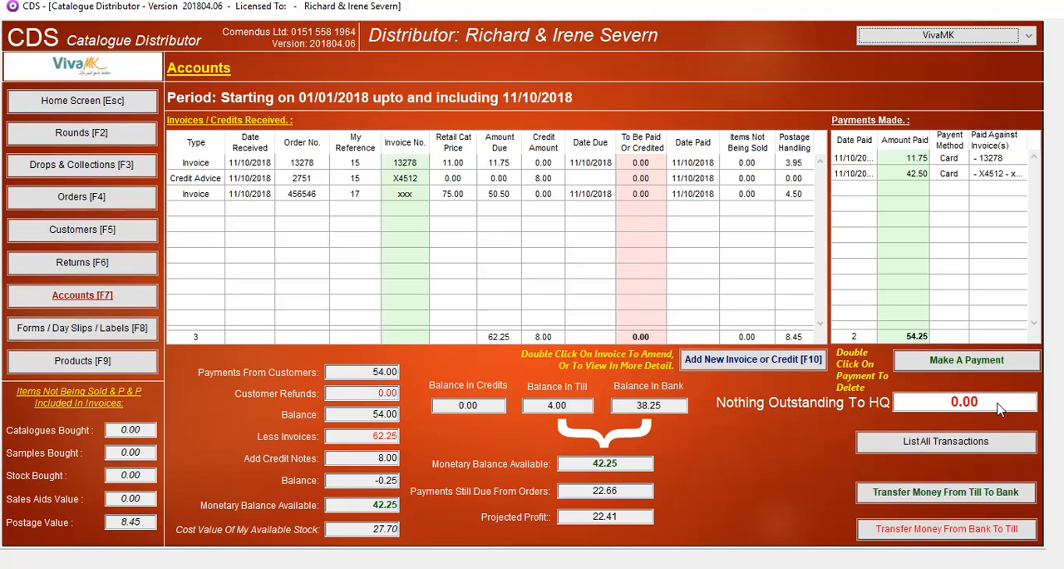
Return to the home screen and reopen the accounts overview to check the refreshed balances
left_click(61, 104)
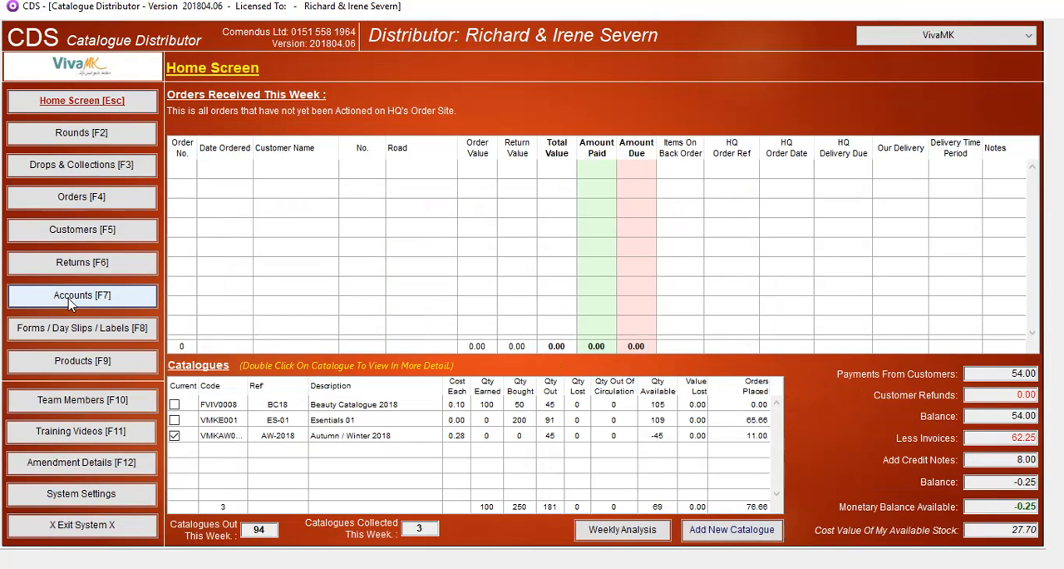
left_click(74, 301)
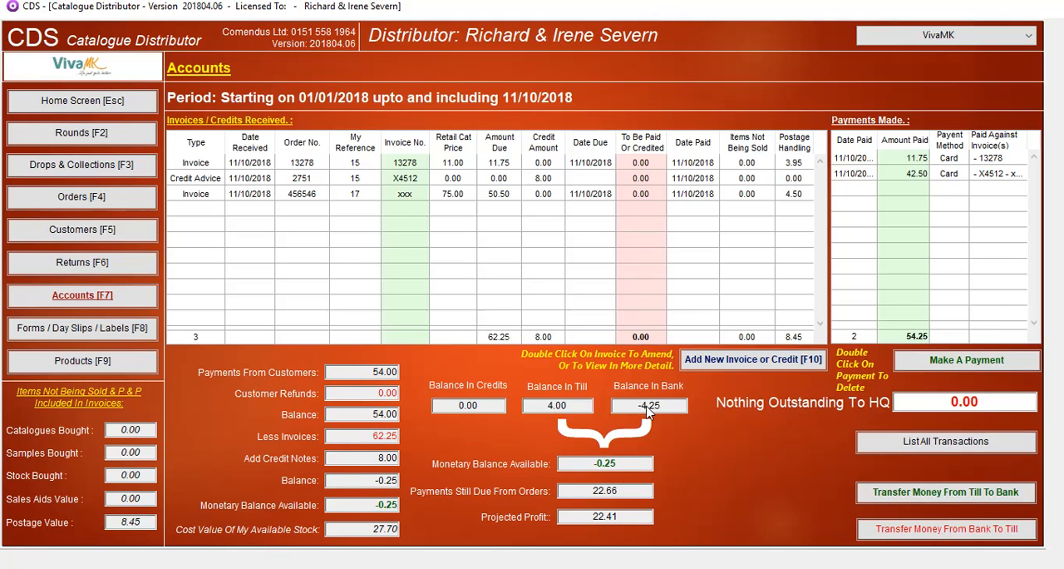
key("alt+Tab")
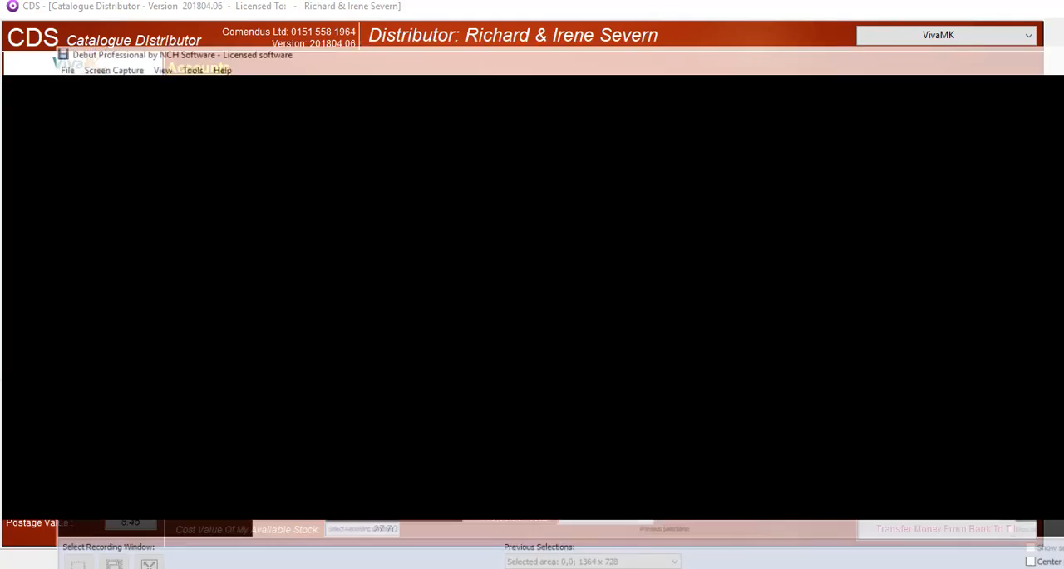